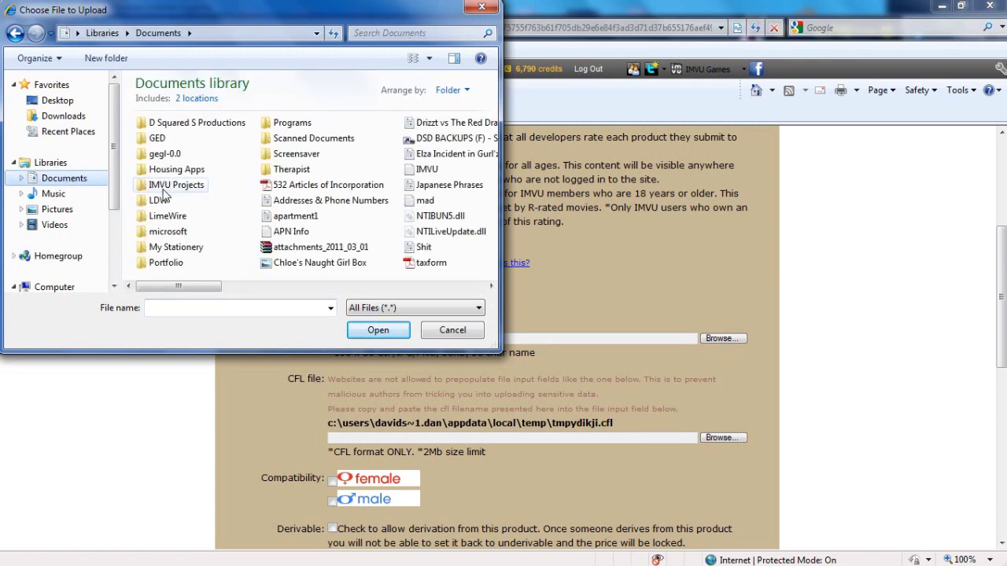
Choose ChloeSexyIcon.jpg from the IMVU Projects documents folder as the catalog icon image
double_click(160, 186)
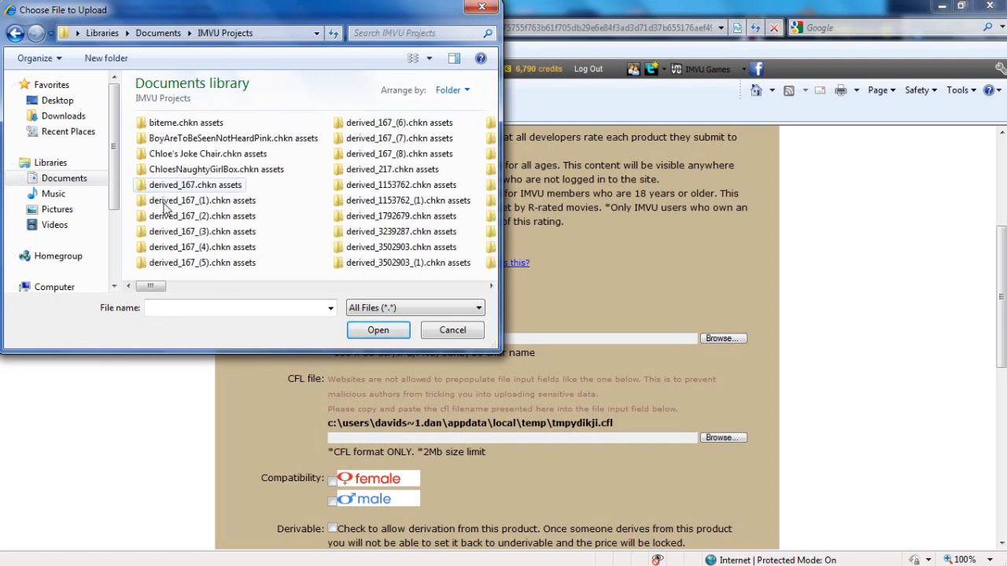
drag(157, 287, 318, 291)
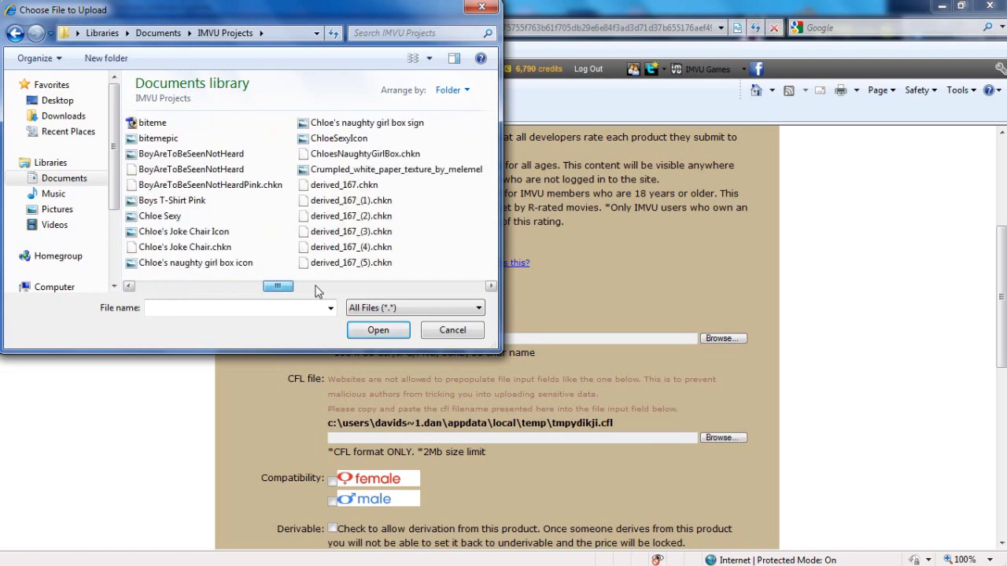
scroll(356, 144, down, 1)
click(356, 142)
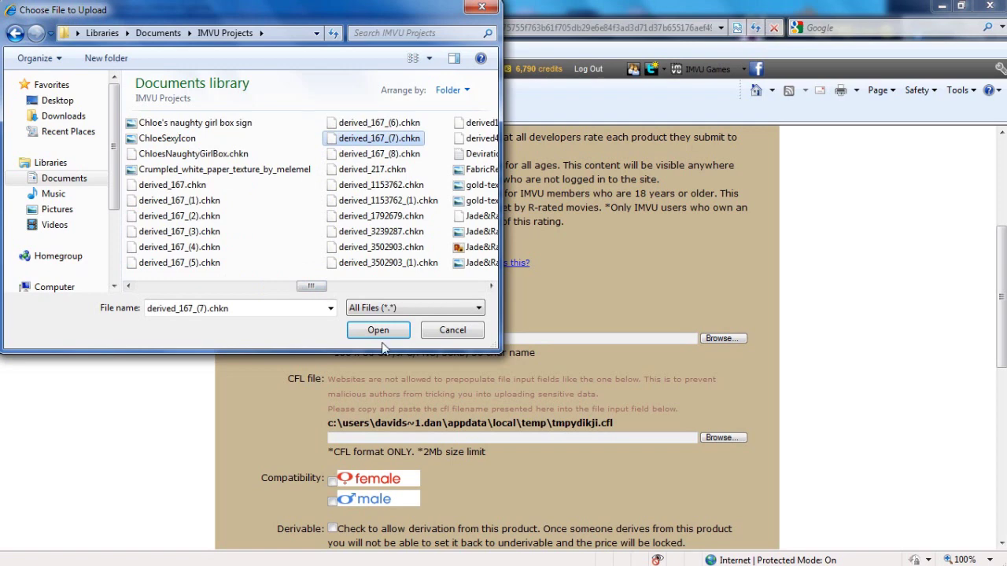
drag(312, 290, 288, 291)
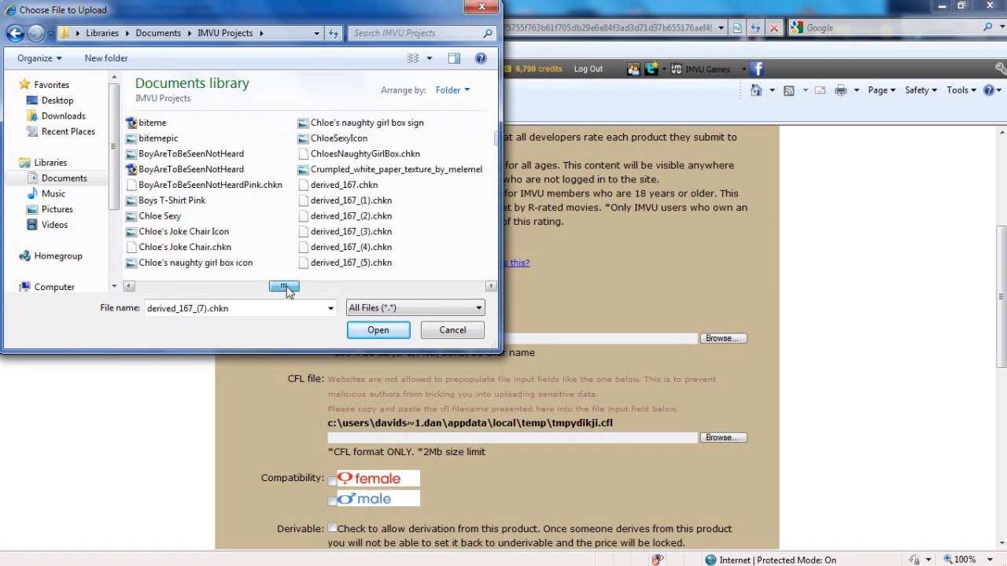
click(340, 139)
click(394, 334)
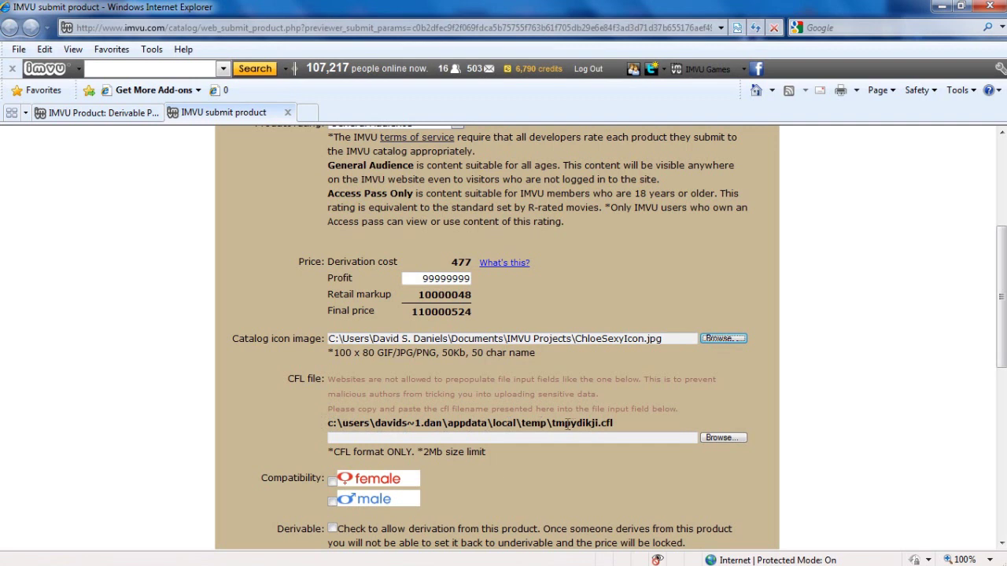
Browse for the CFL file and go to the account owner's profile folder inside C:\Users
drag(550, 424, 651, 418)
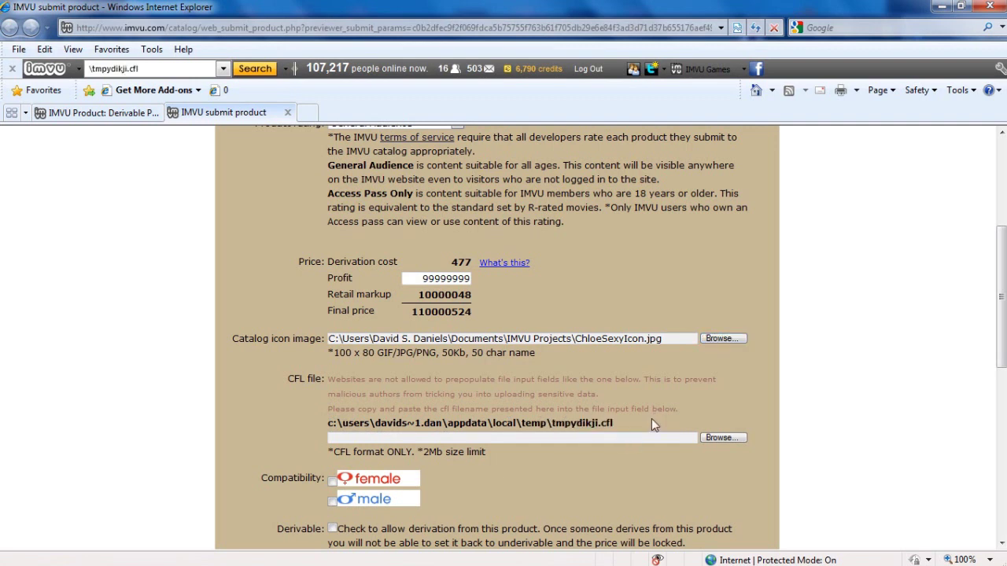
click(737, 439)
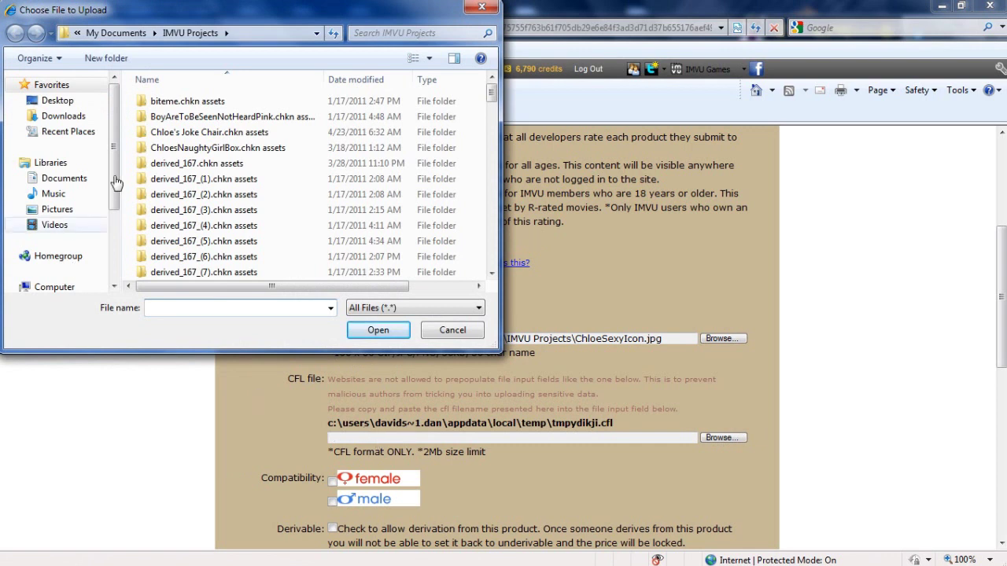
scroll(117, 183, down, 3)
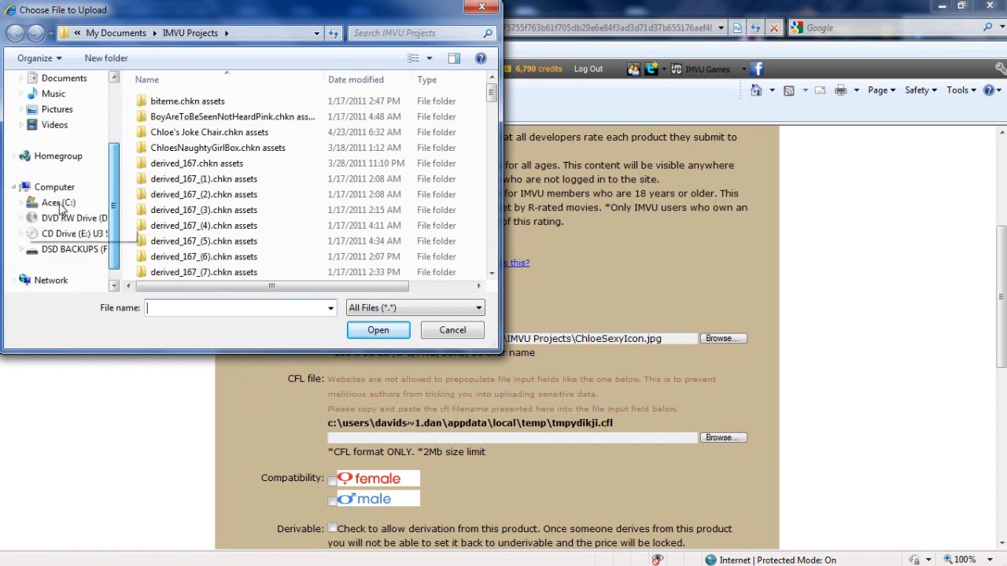
click(58, 203)
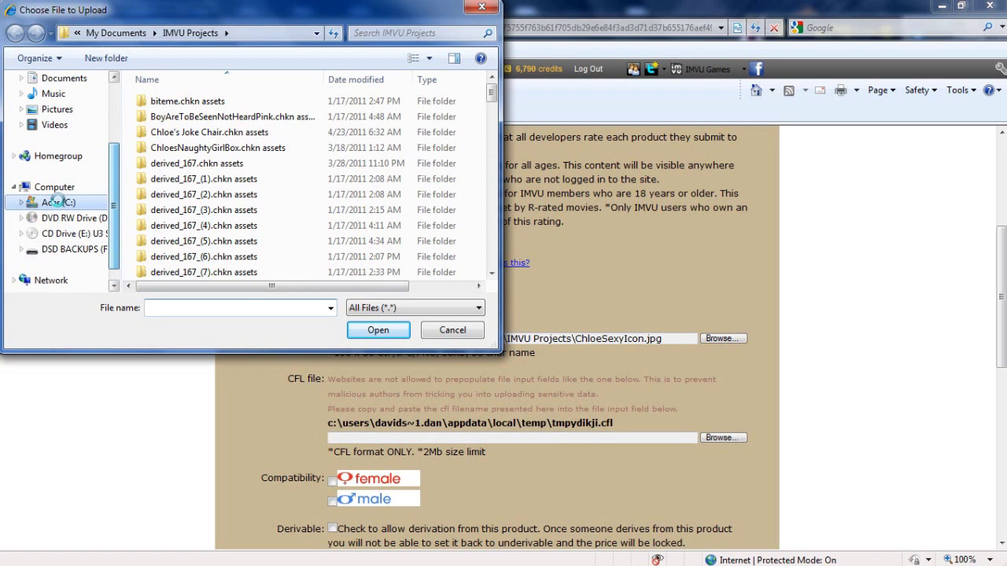
drag(491, 147, 488, 250)
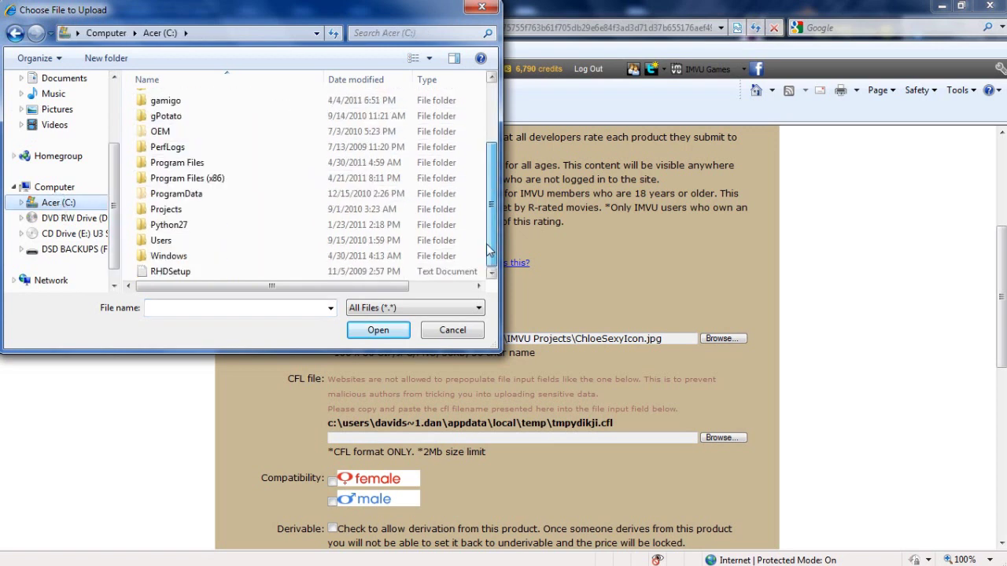
click(165, 244)
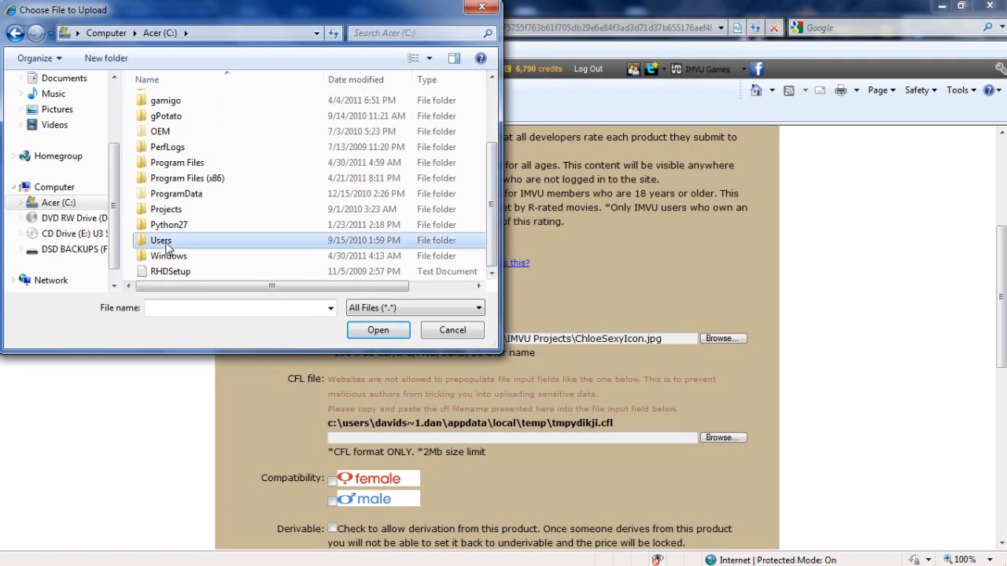
double_click(167, 244)
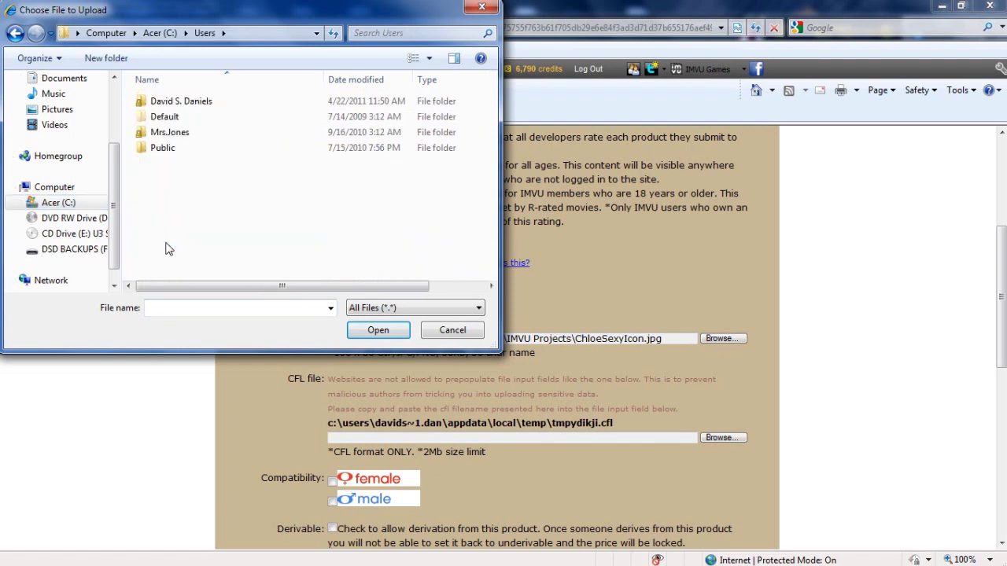
click(189, 107)
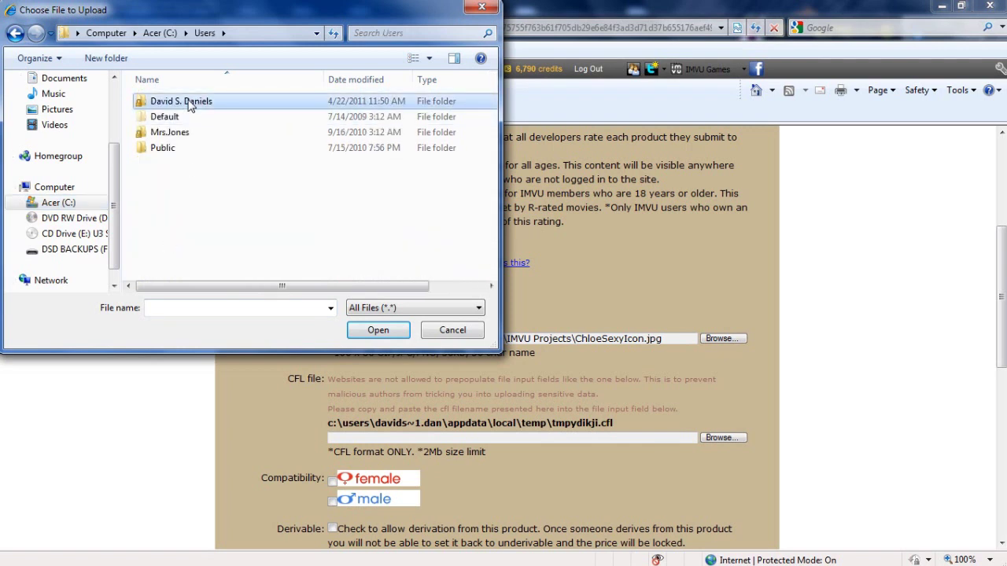
double_click(188, 107)
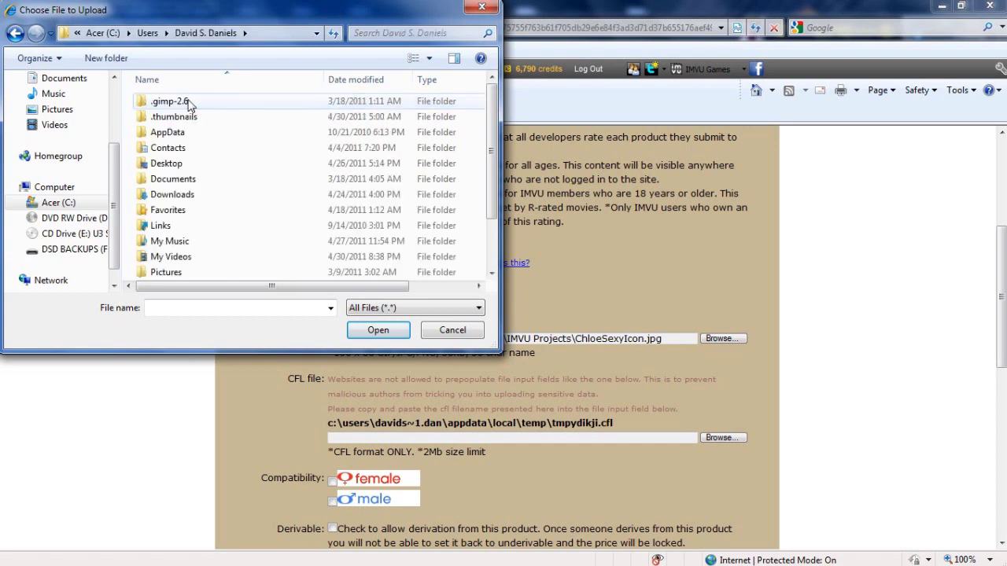
Open the AppData\Local\Temp folder within the profile folder
mouse_move(490, 158)
mouse_down()
mouse_move(496, 192)
mouse_move(499, 137)
mouse_up()
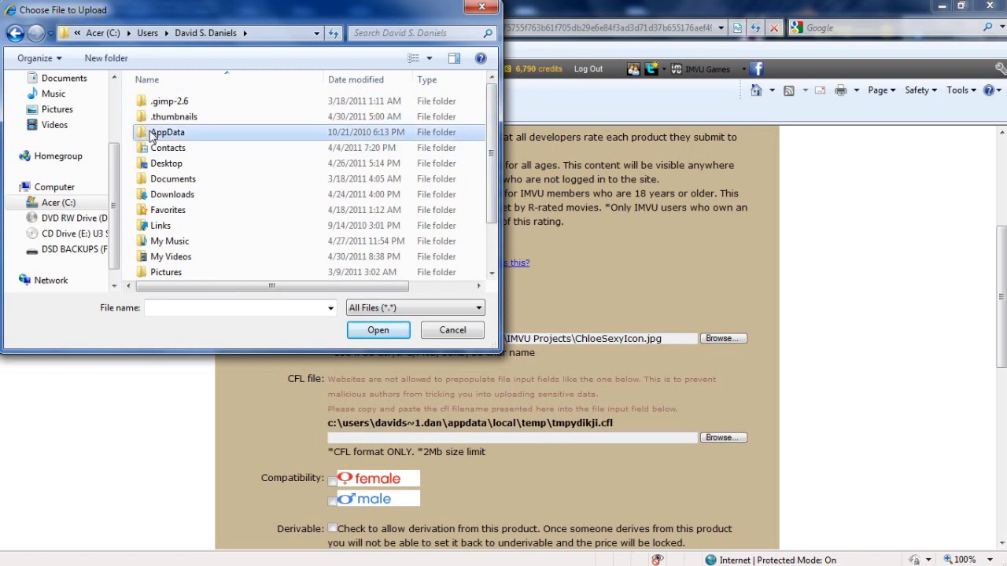
double_click(153, 135)
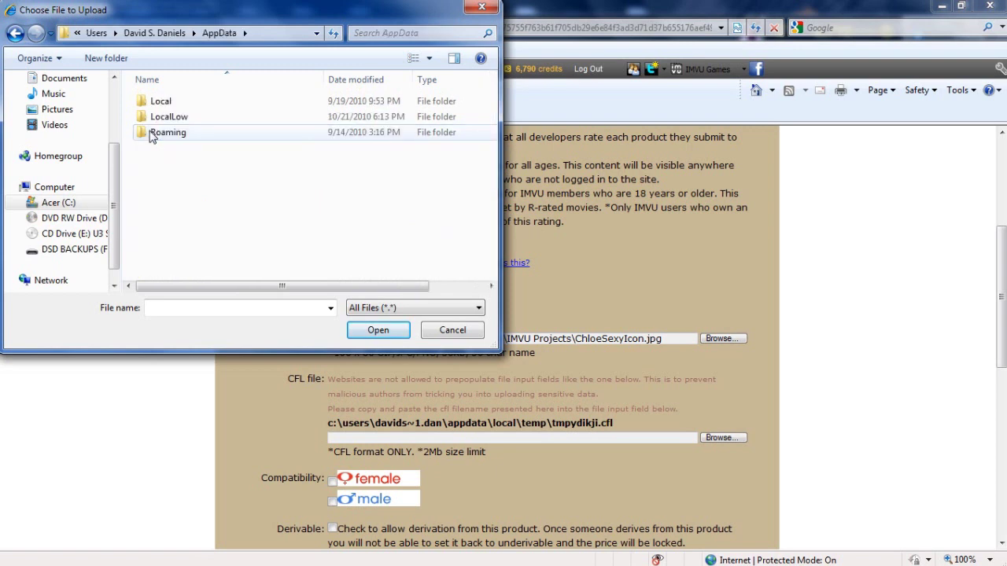
click(159, 105)
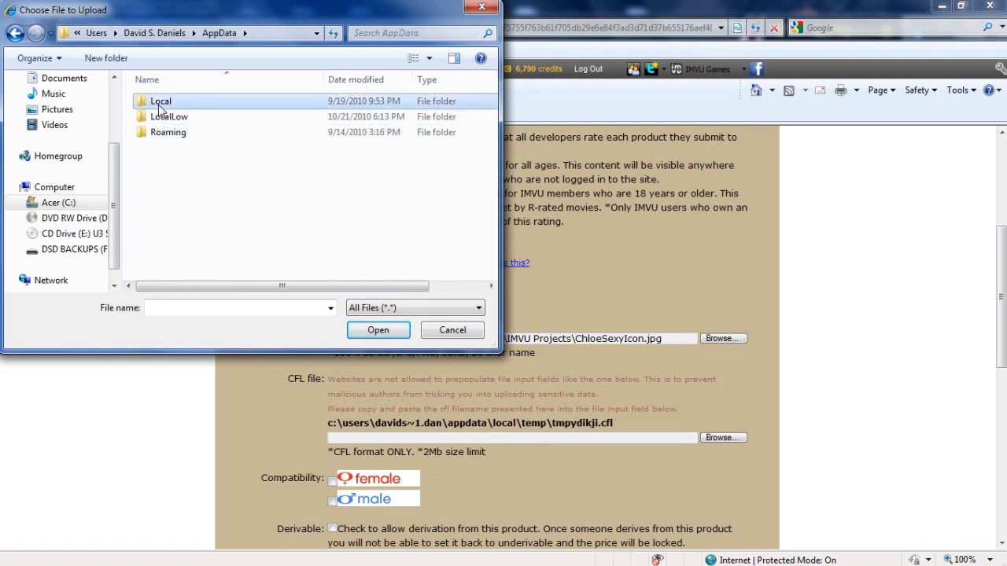
double_click(158, 104)
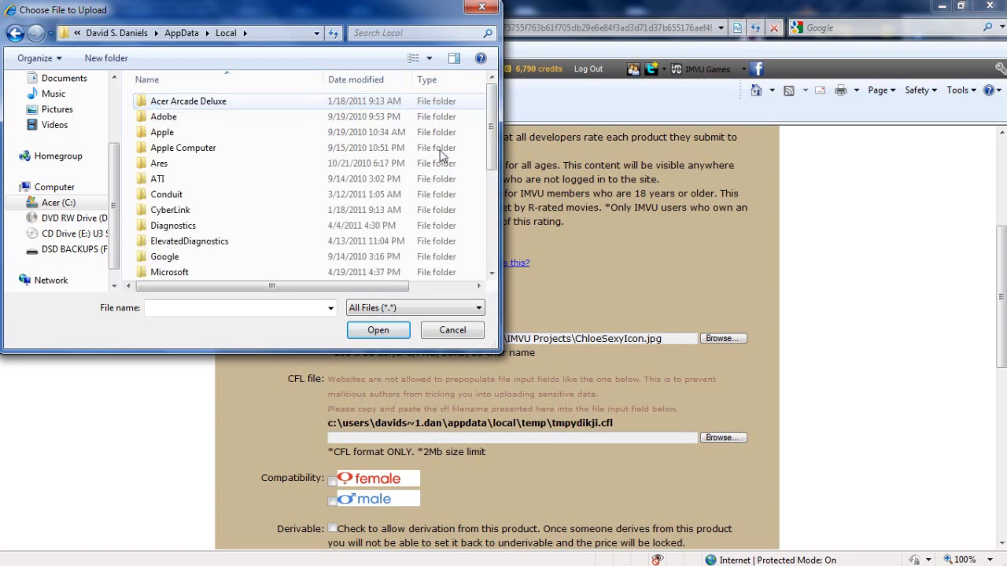
drag(491, 141, 492, 206)
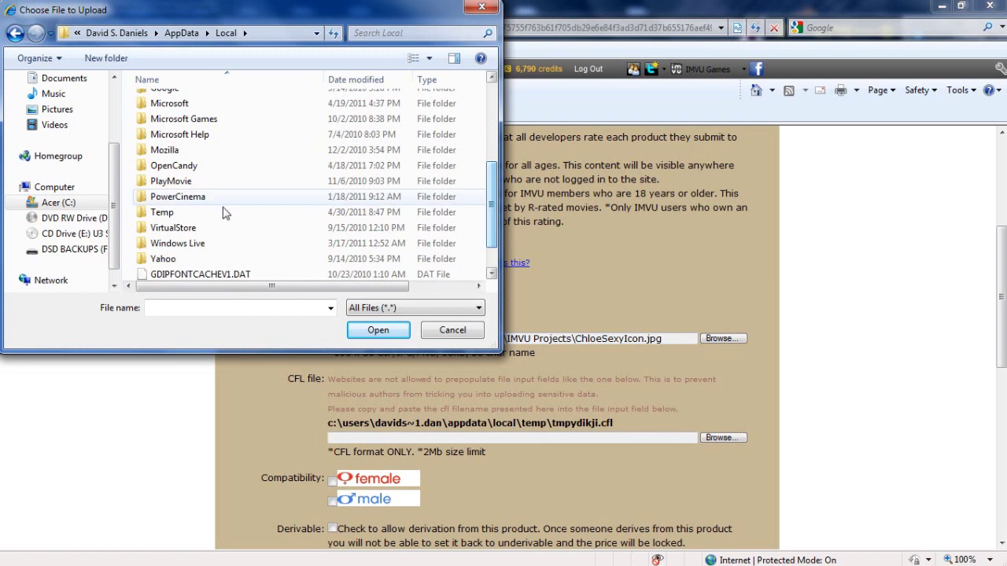
click(149, 219)
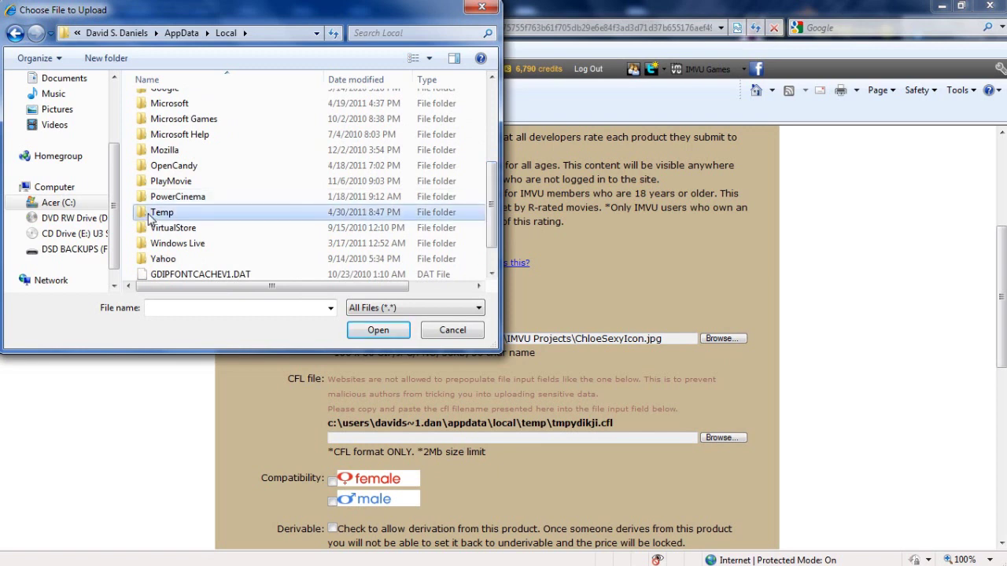
double_click(149, 219)
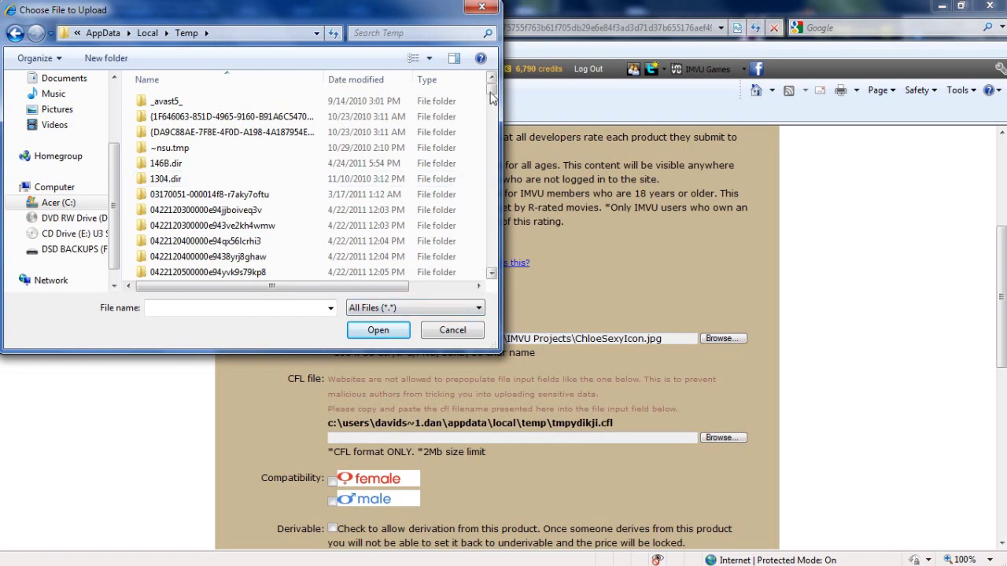
Find tmpydikji.cfl in the Temp folder and attach it as the product's CFL file
drag(490, 93, 493, 227)
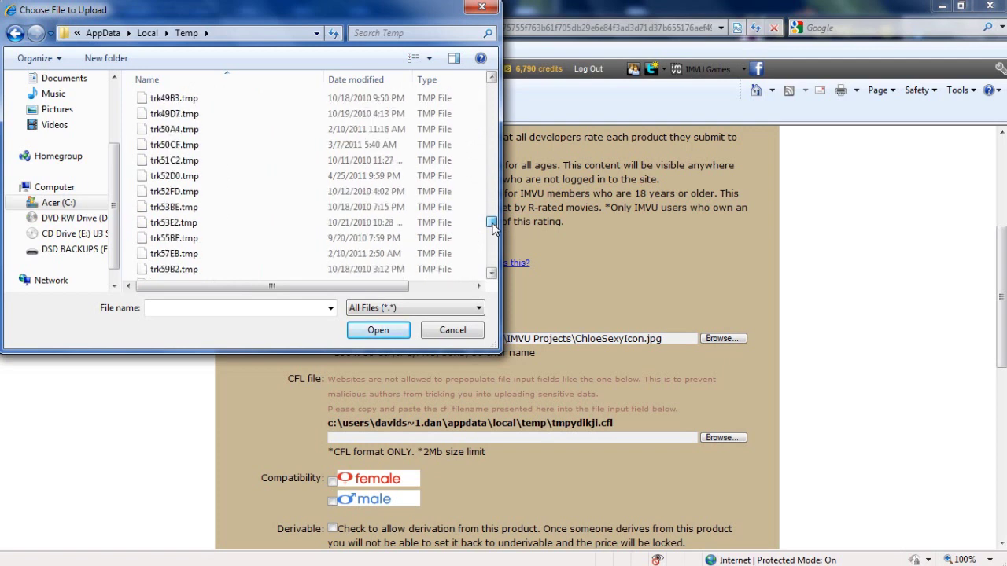
click(491, 80)
click(491, 79)
click(491, 79)
click(491, 80)
click(491, 80)
click(491, 80)
click(491, 79)
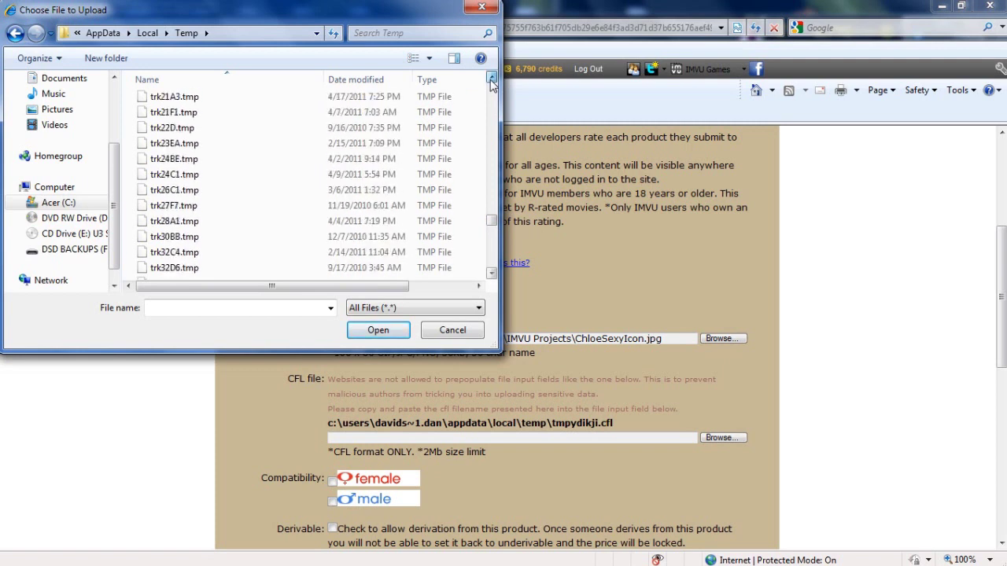
click(491, 80)
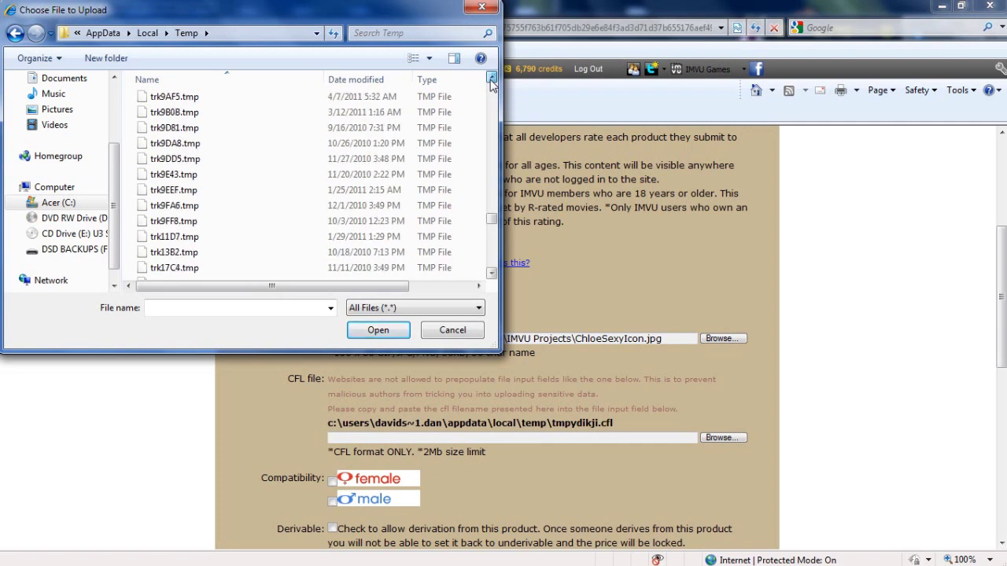
click(491, 80)
click(490, 79)
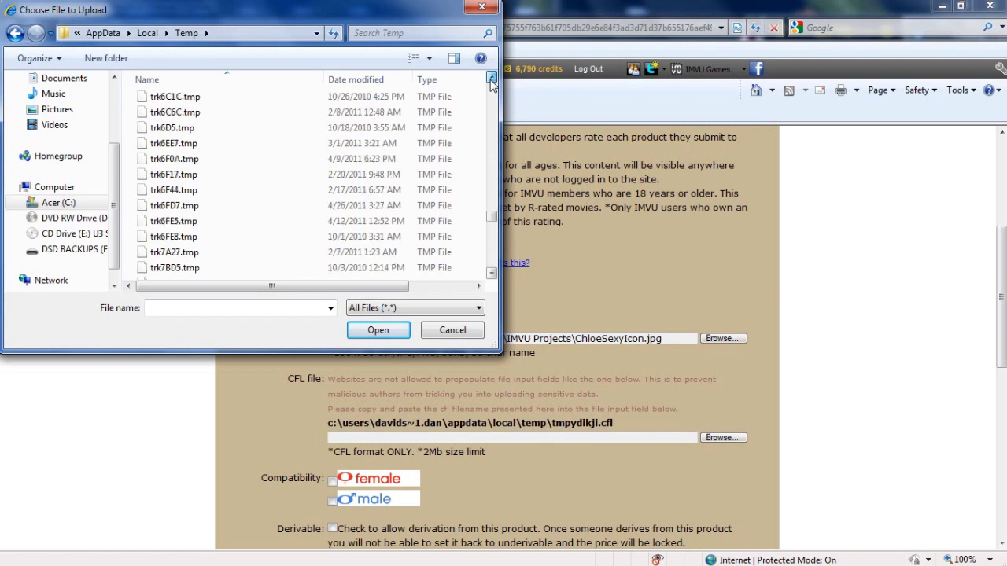
click(491, 80)
click(491, 79)
click(491, 79)
click(491, 79)
click(491, 80)
click(491, 80)
click(491, 79)
click(491, 79)
click(491, 79)
click(491, 79)
click(491, 80)
click(491, 80)
click(491, 79)
click(491, 79)
click(491, 79)
click(491, 79)
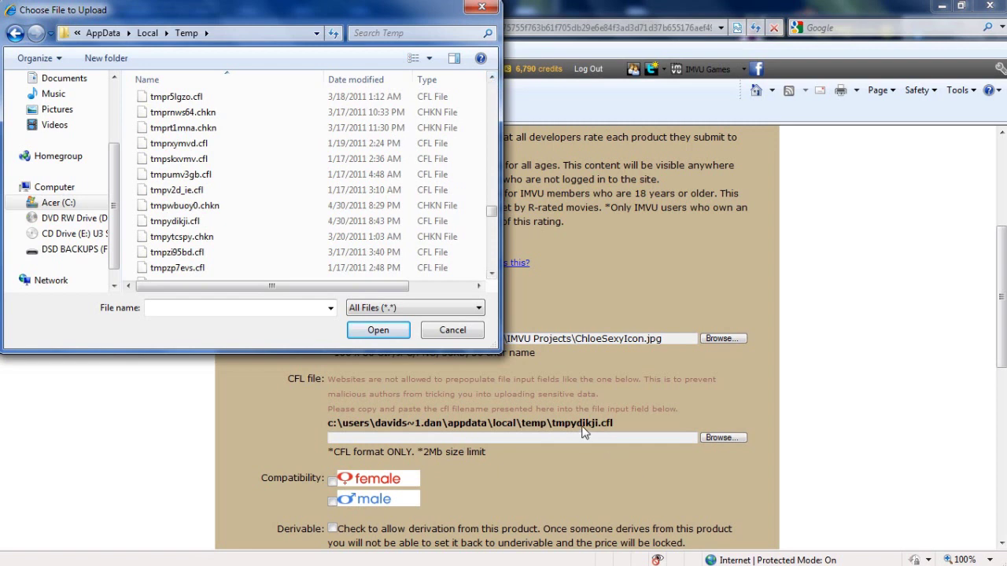
click(180, 223)
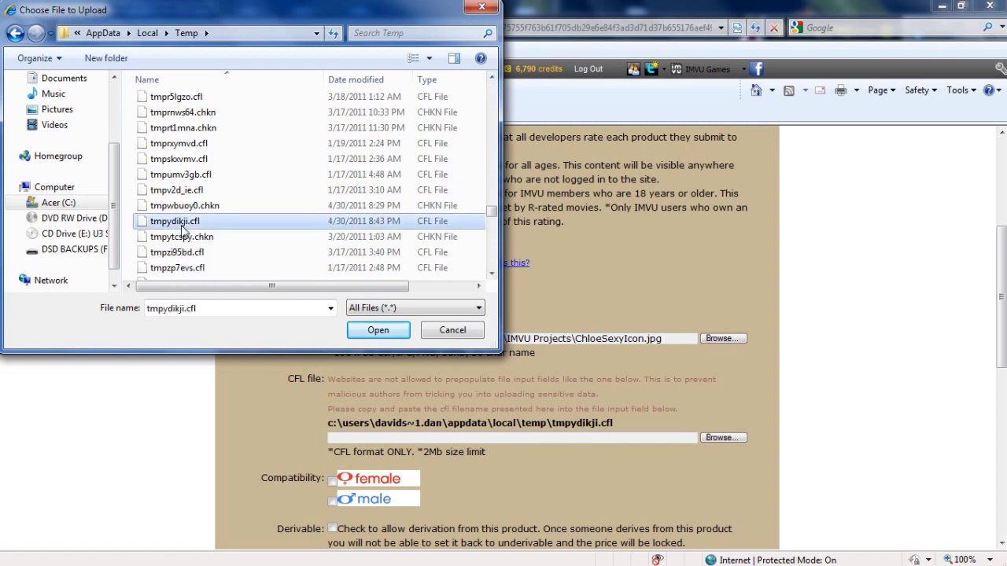
click(389, 334)
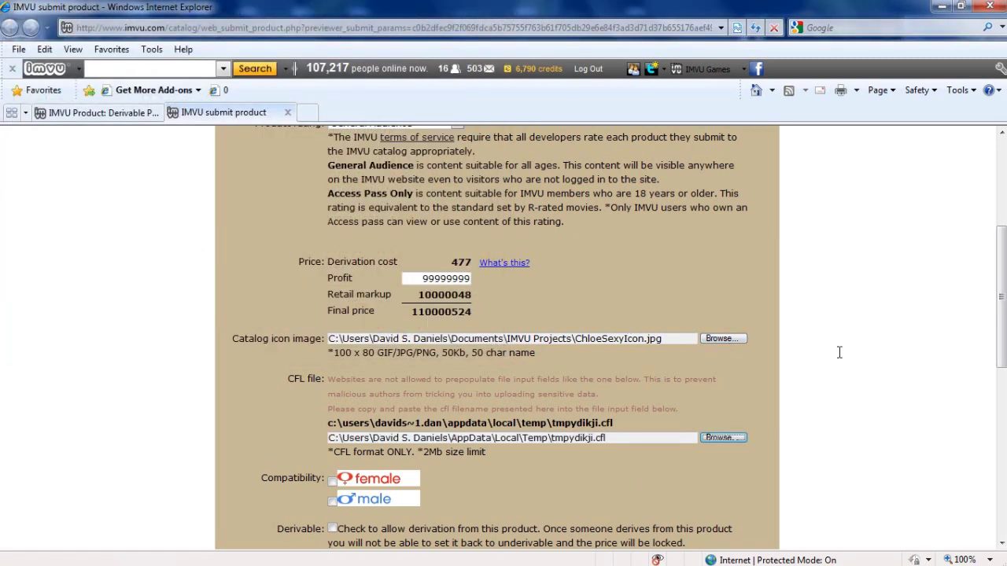
Enter four product keywords on separate lines: the avatar's full name as one word, "portrait", the avatar's first name, and the avatar's club name
scroll(774, 378, down, 2)
scroll(773, 384, down, 6)
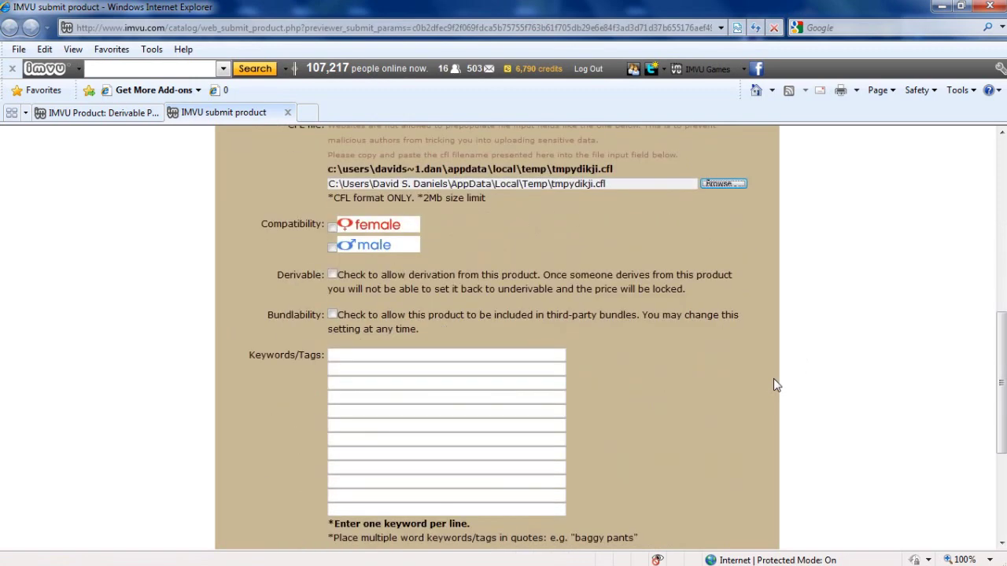
click(473, 352)
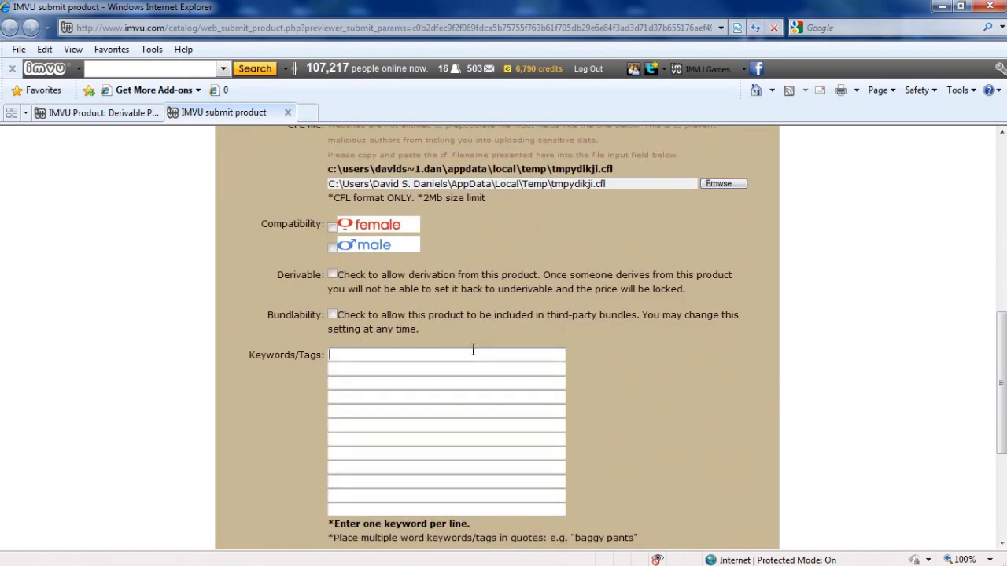
text(chloelove)
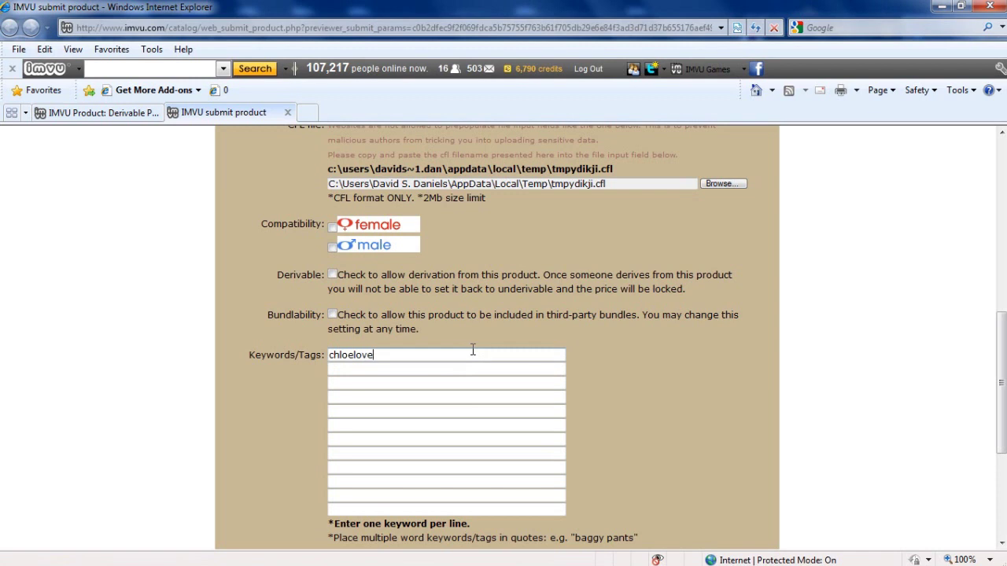
text(smith)
key(Tab)
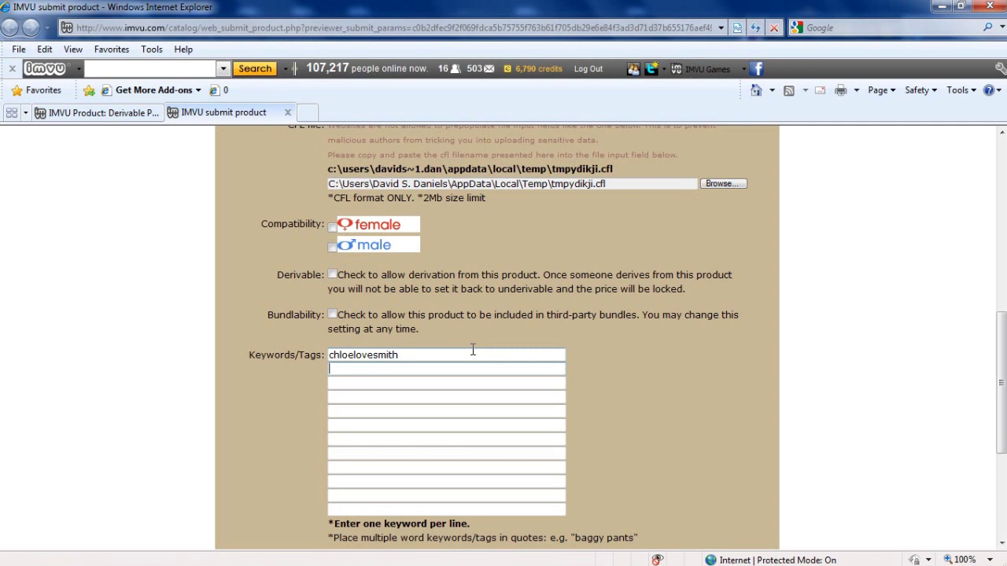
text(portrait)
key(Tab)
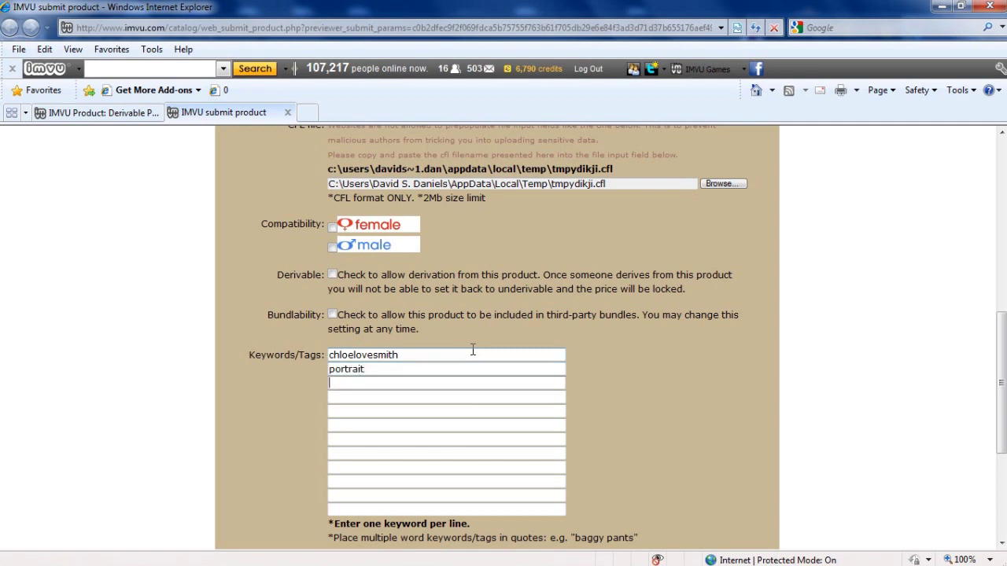
text(chloe)
key(Tab)
text(clu)
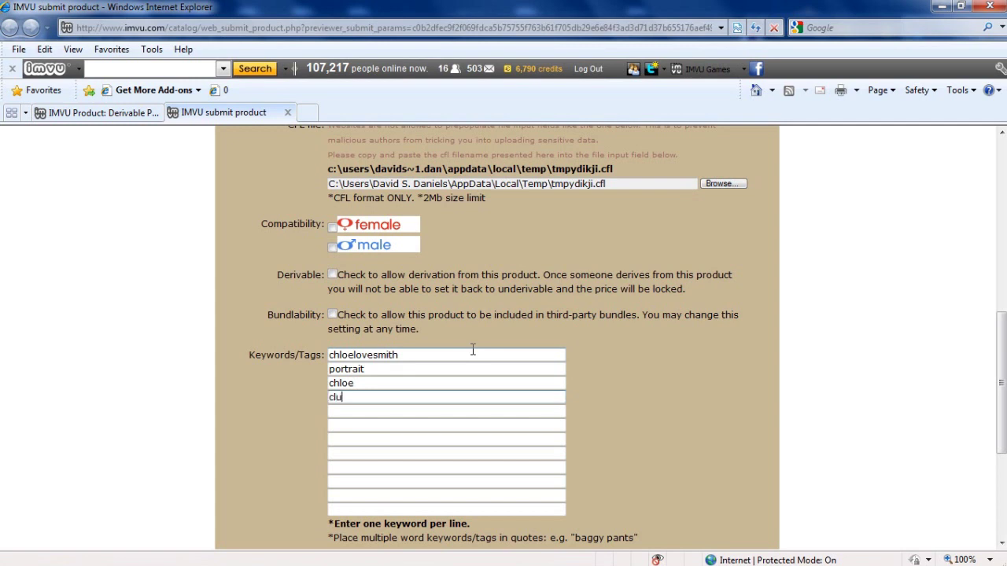
text(b chloe love)
scroll(691, 353, down, 3)
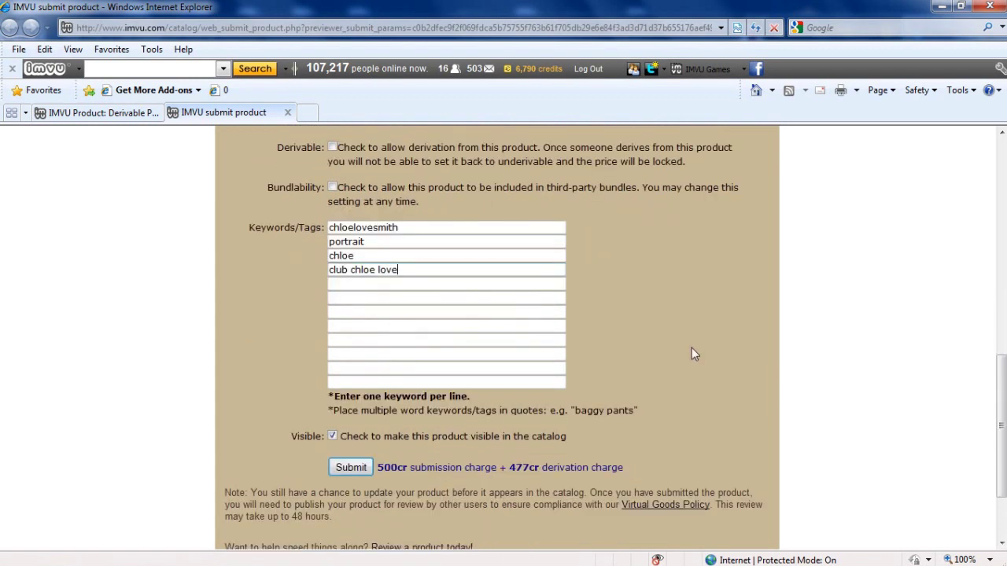
Submit the completed product form and publish the new portrait product so that it enters peer review
scroll(691, 348, down, 2)
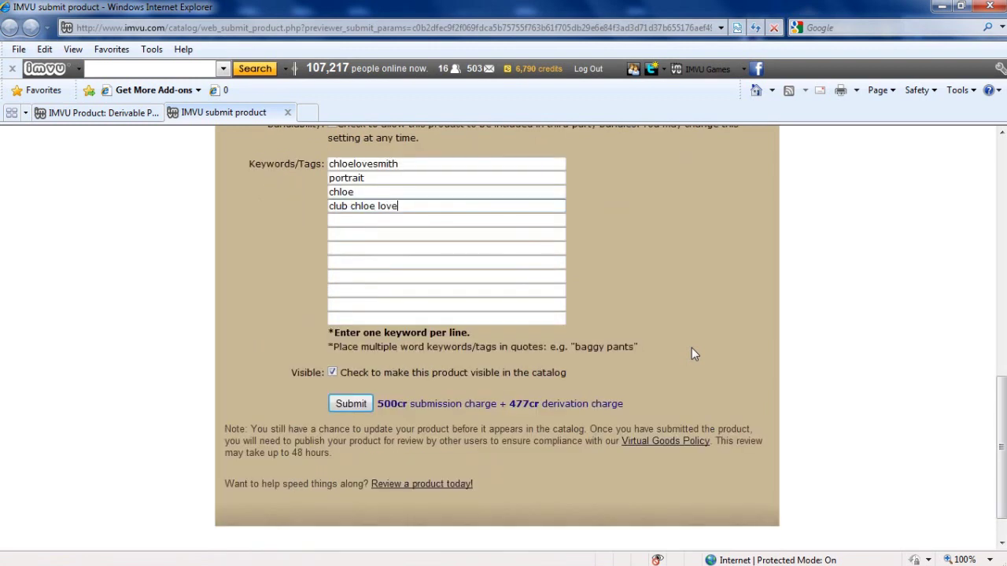
click(346, 406)
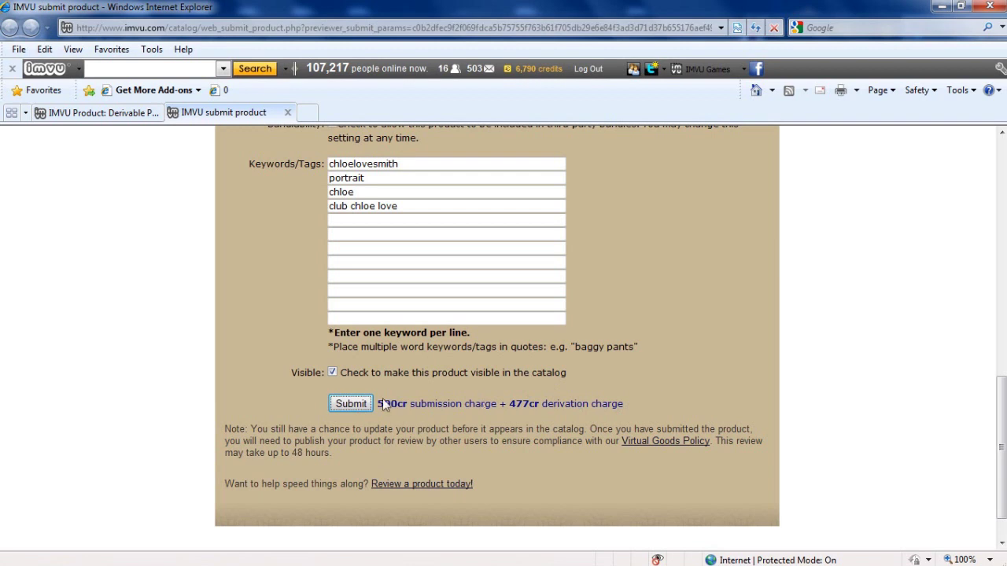
click(343, 406)
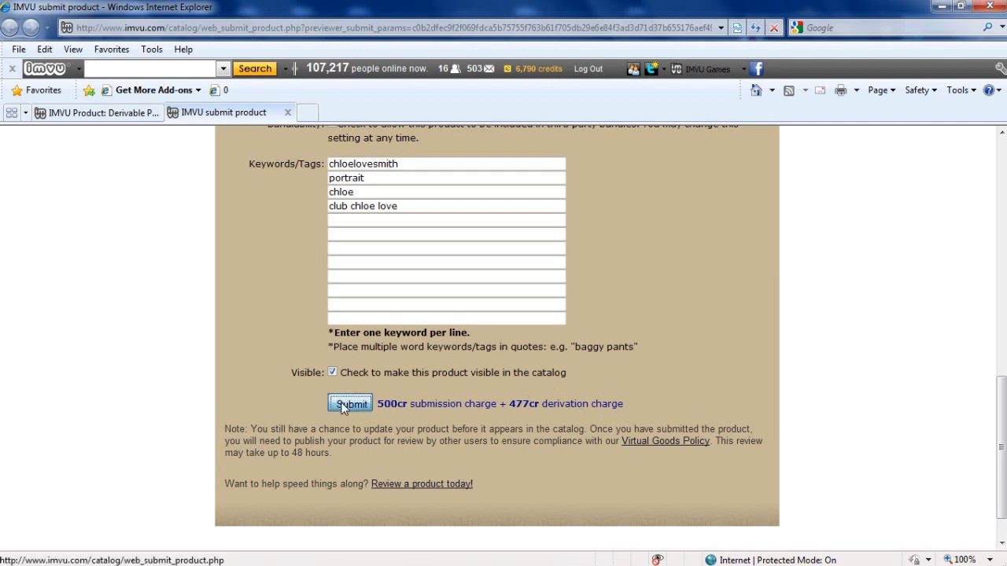
click(342, 406)
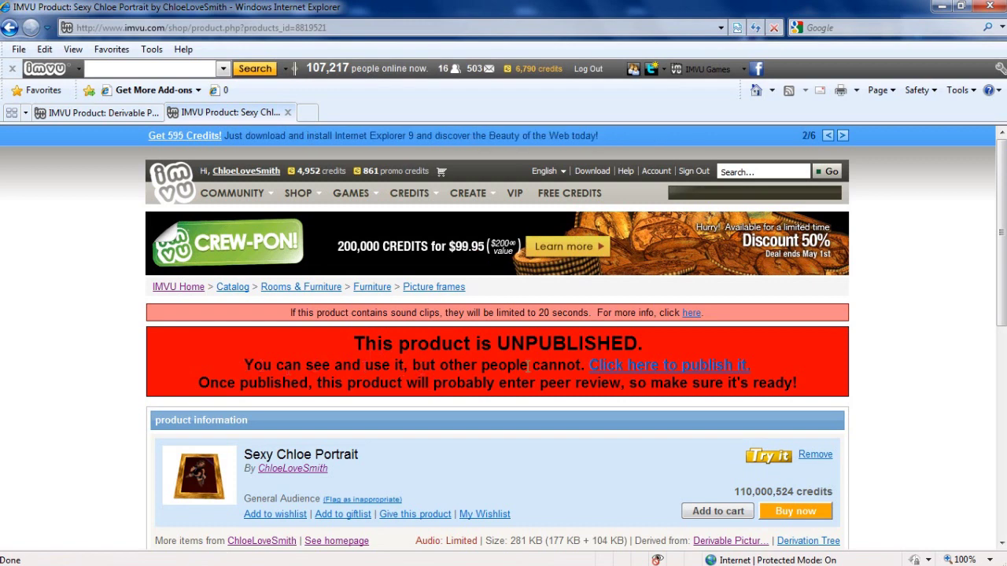
click(656, 370)
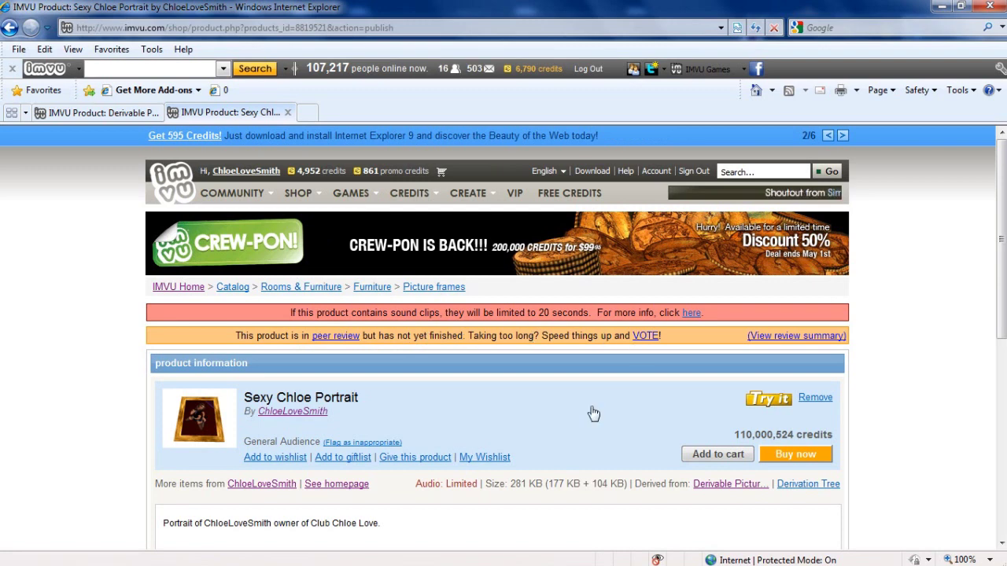
Look through the published product's page down to the creator tools and reviews, and close the browser with all its tabs
scroll(897, 387, down, 3)
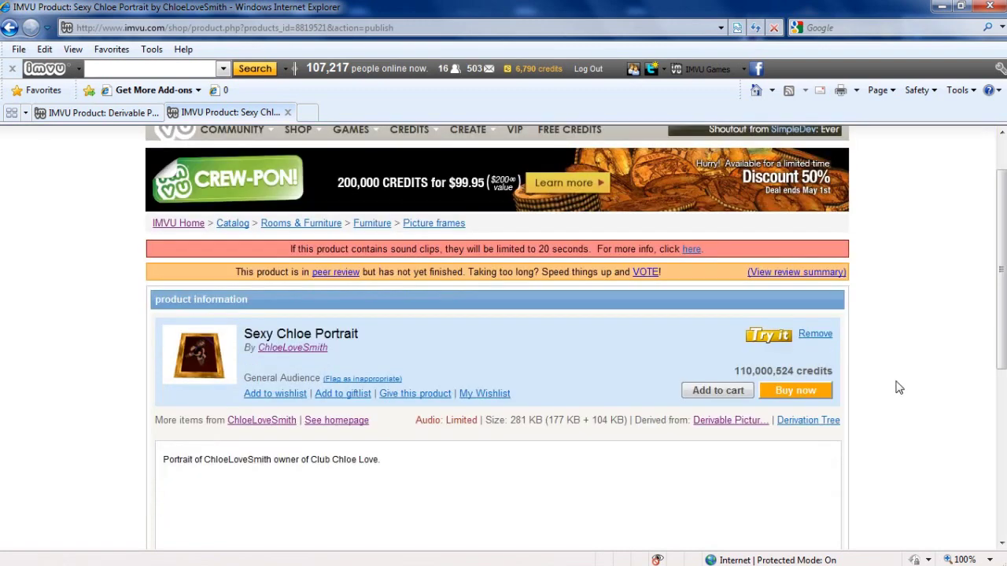
scroll(900, 387, down, 2)
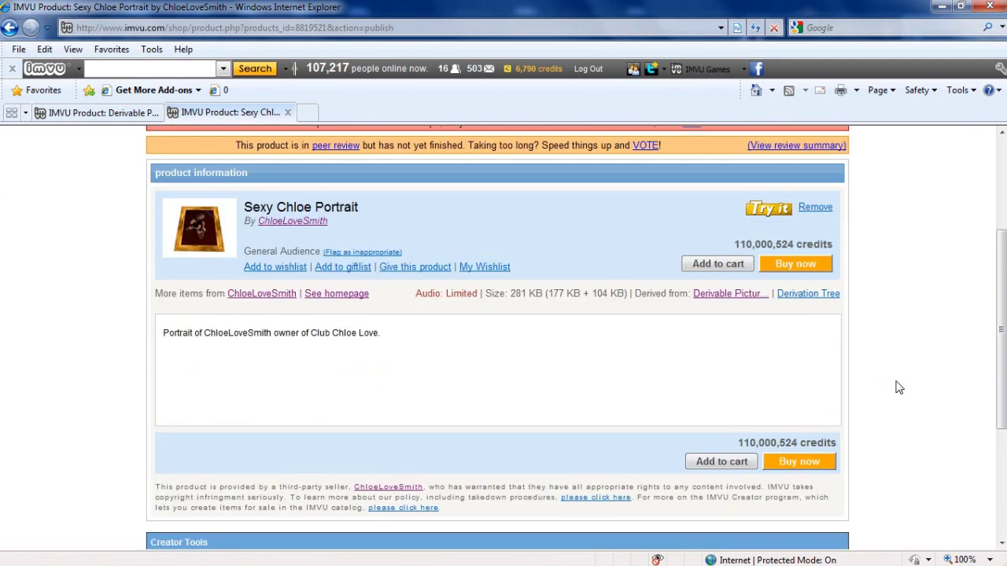
scroll(900, 387, down, 5)
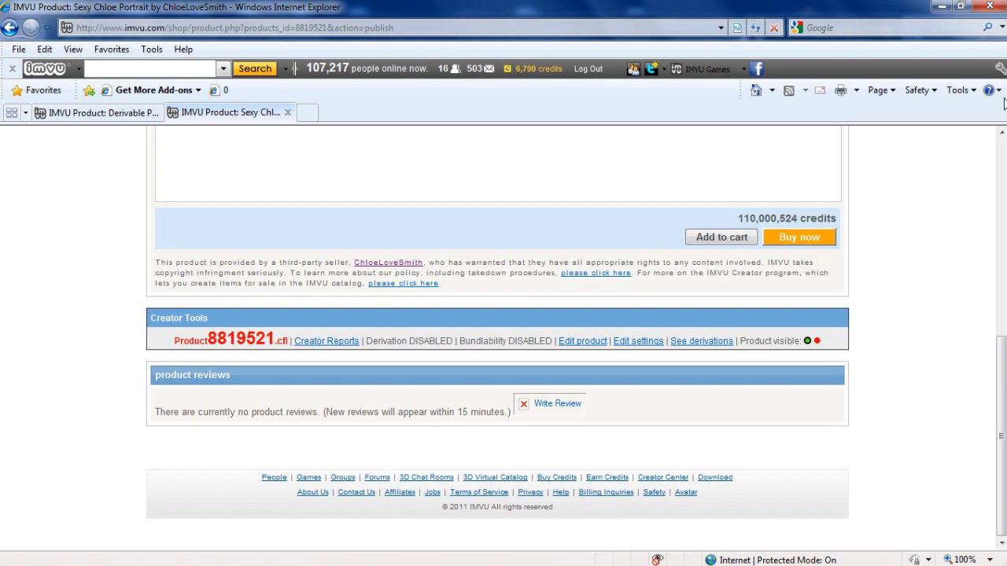
click(993, 10)
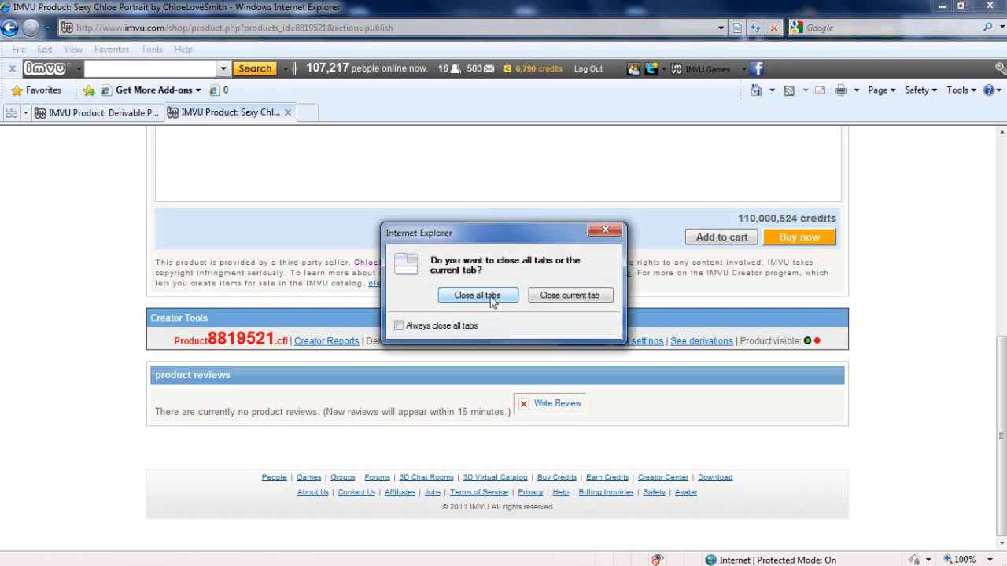
click(491, 298)
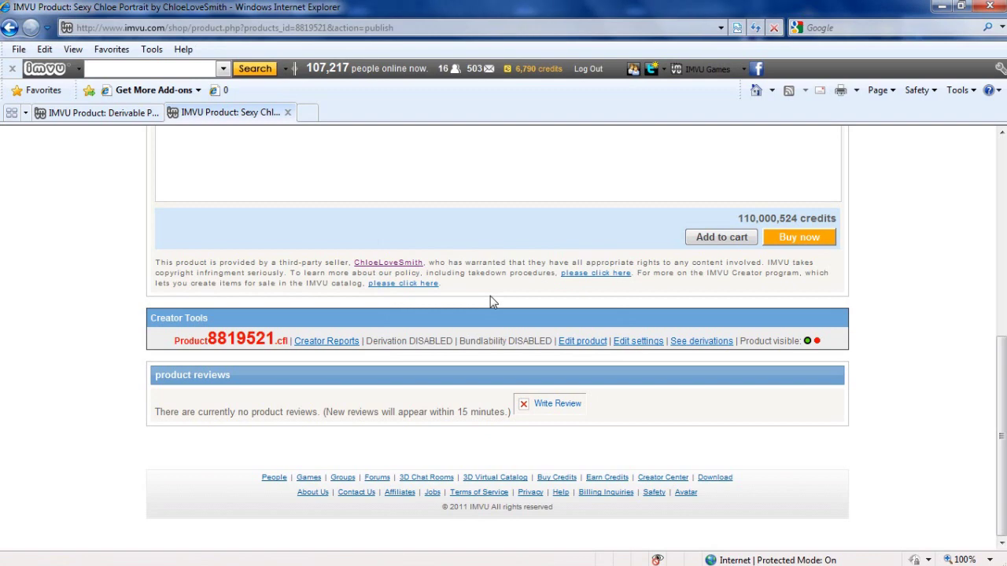